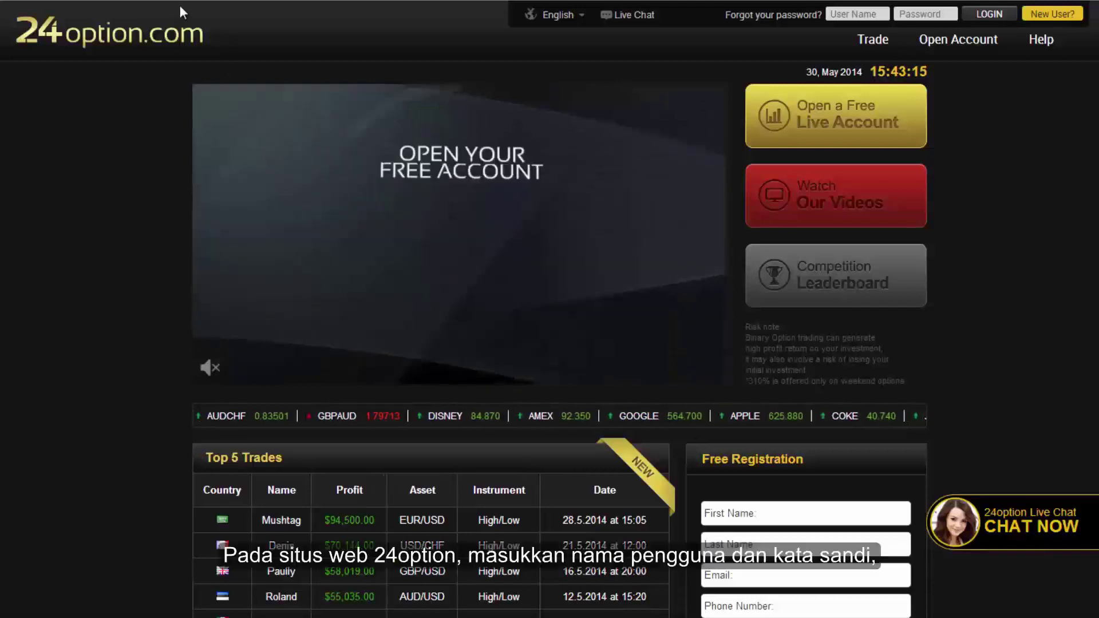
# - Log in to the trading account with the saved username and account password
pyautogui.click(856, 14)
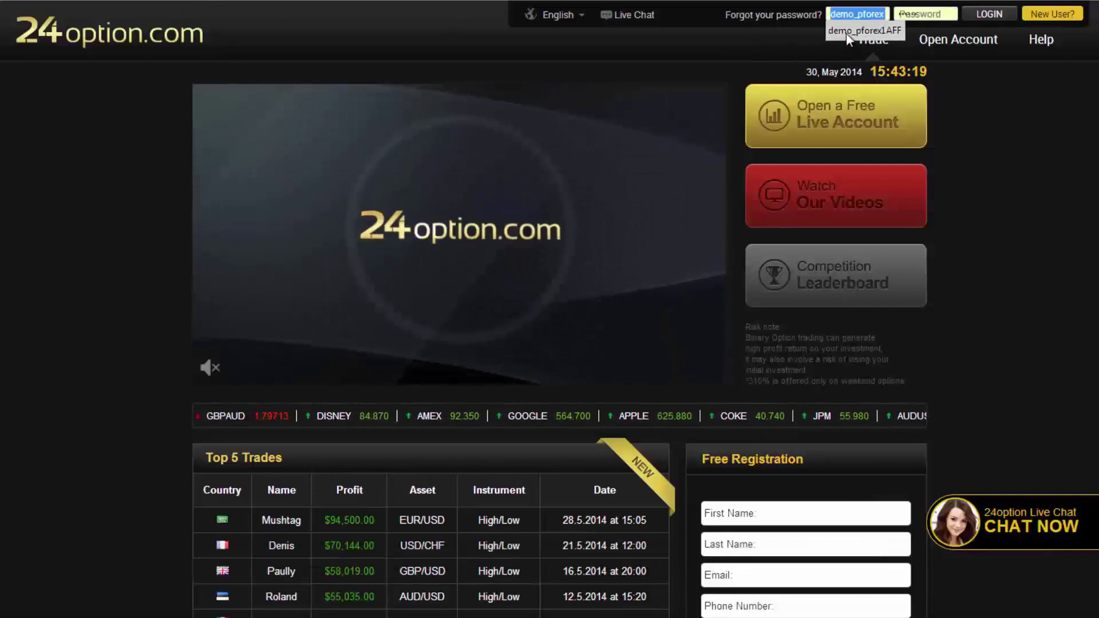
pyautogui.click(846, 33)
pyautogui.click(978, 18)
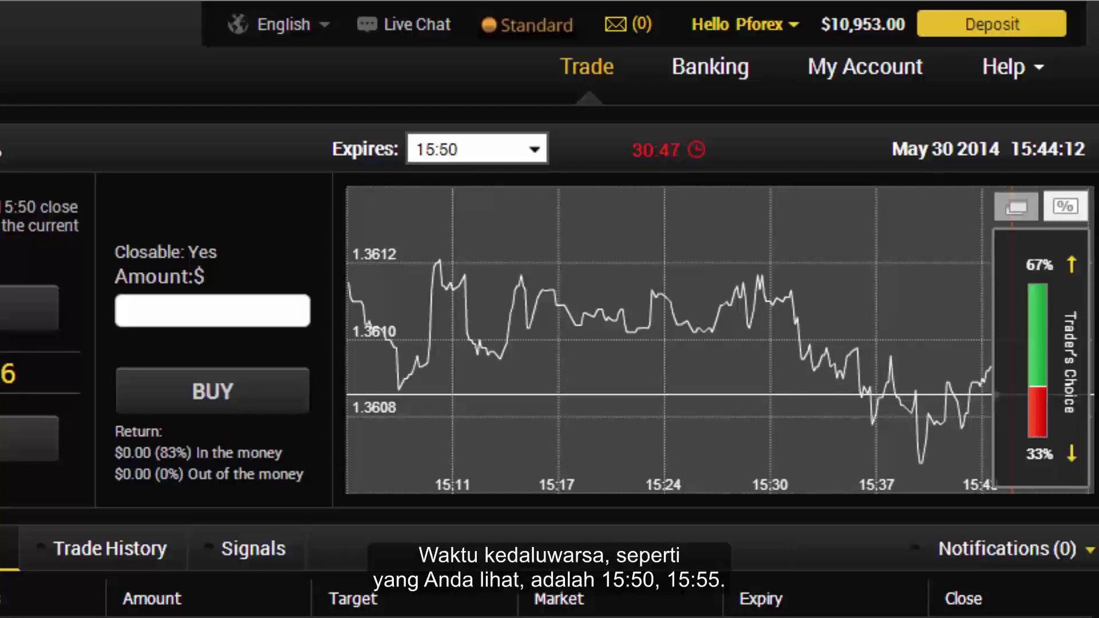
# - Look through the expiry times offered for the EUR/USD option
pyautogui.click(477, 149)
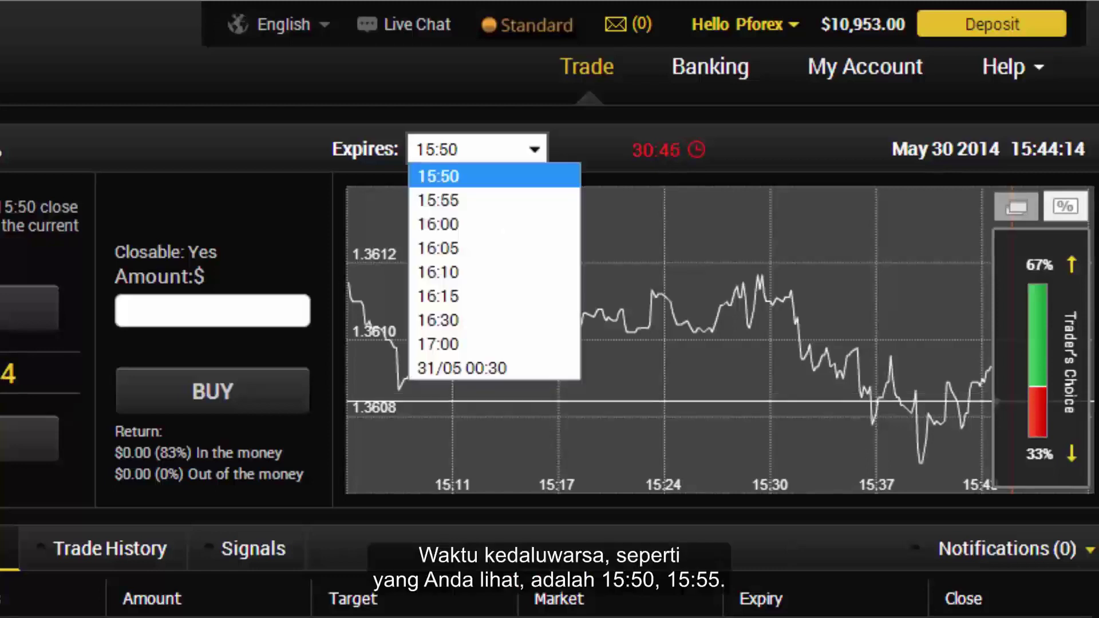
pyautogui.press('Down')
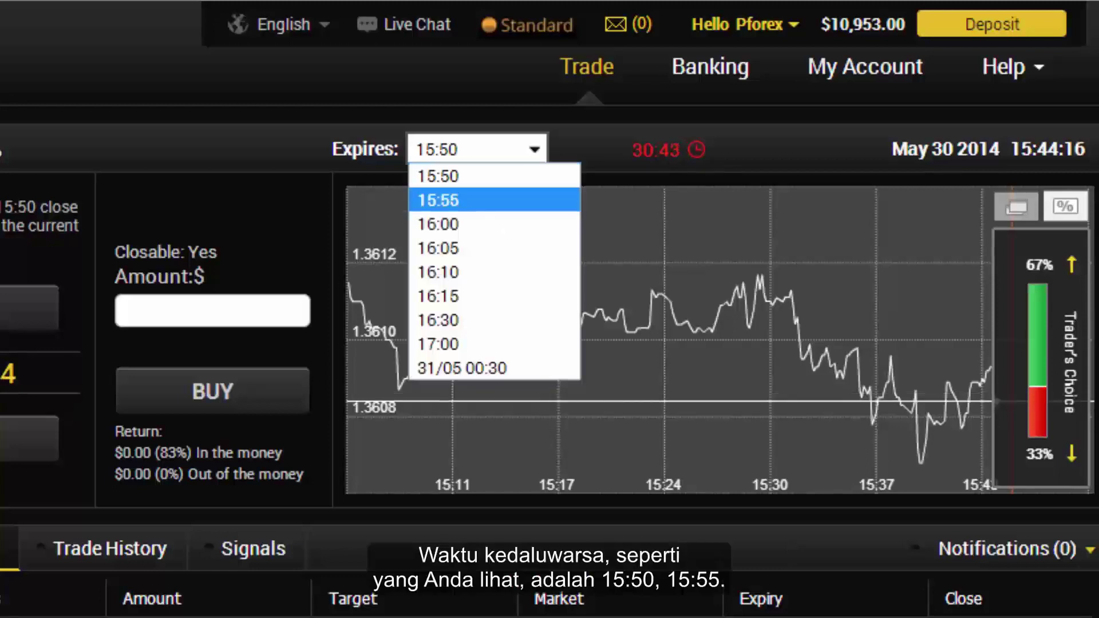
pyautogui.press('Down')
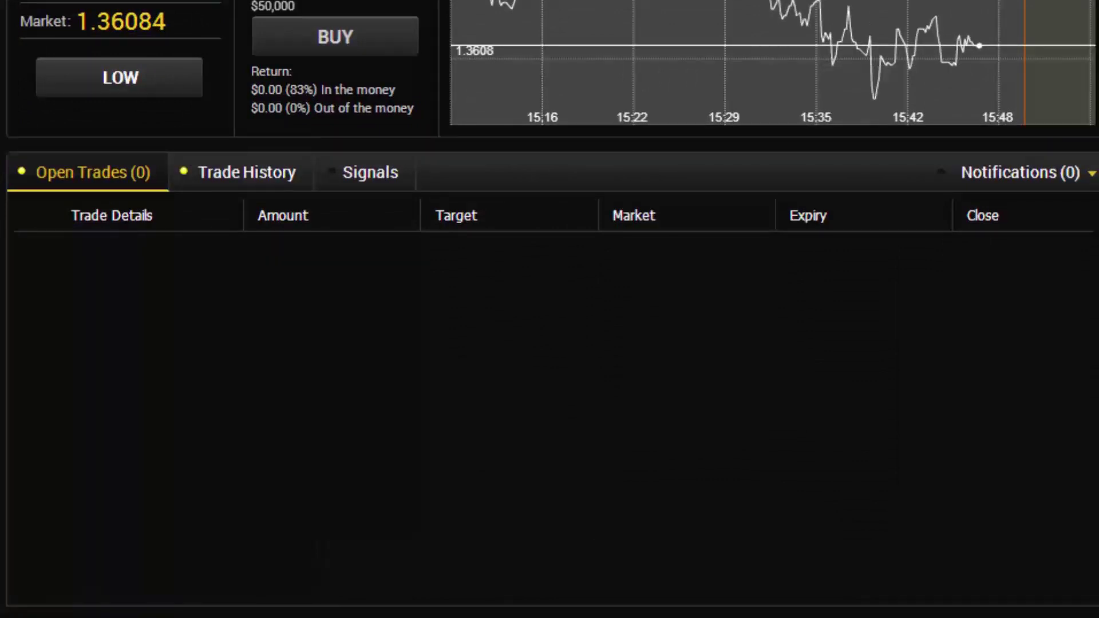
# - Review the trade history and signals, and return to the open trades list
pyautogui.click(246, 172)
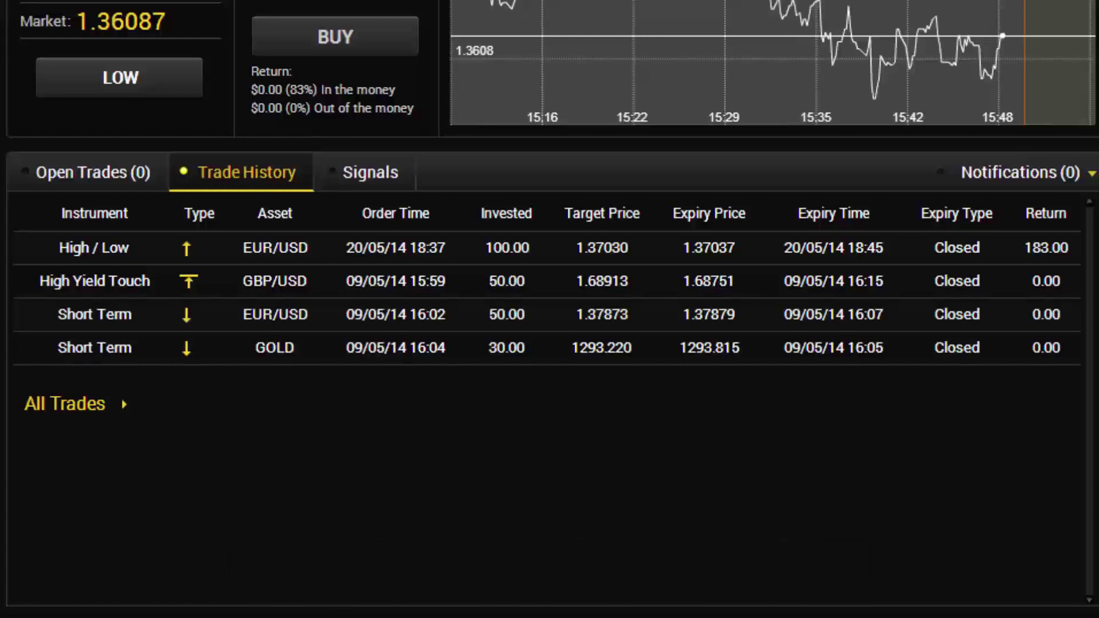
pyautogui.click(364, 172)
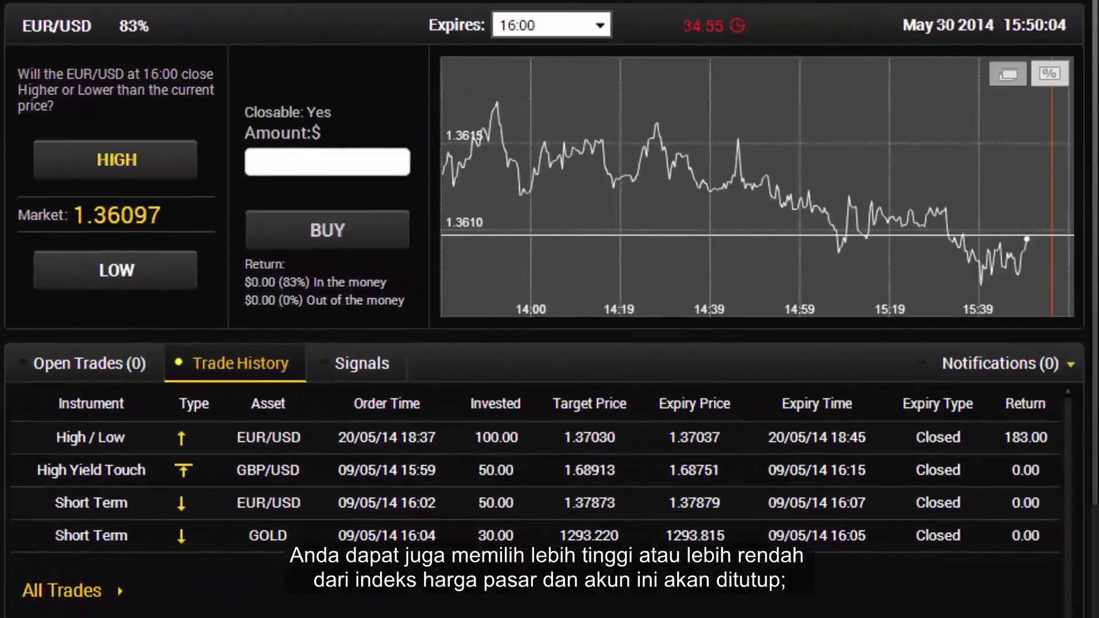
pyautogui.click(89, 364)
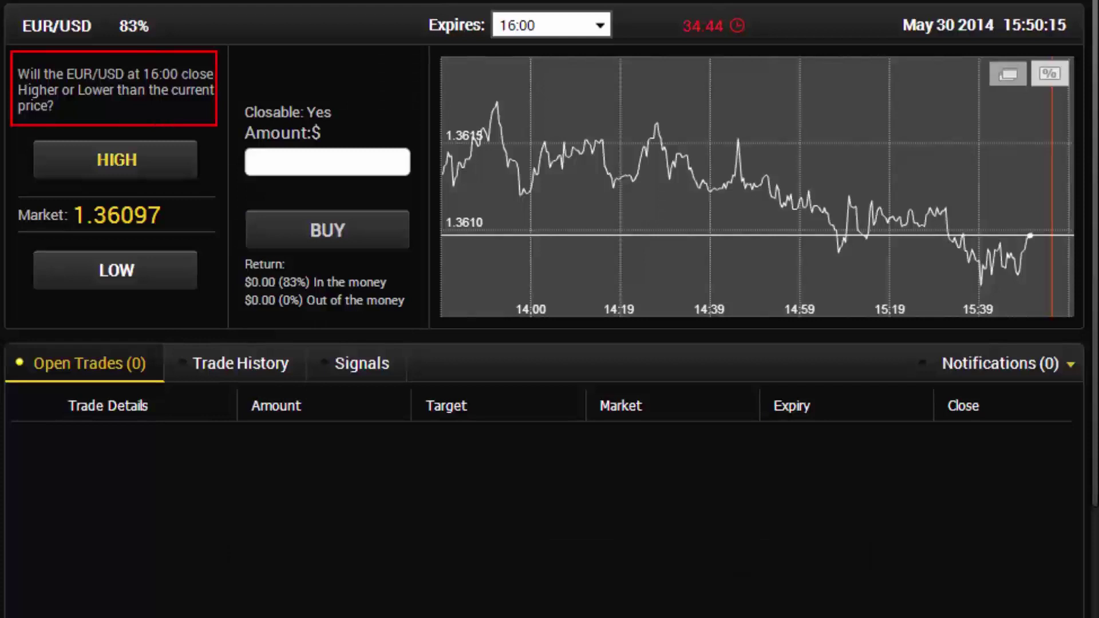
# - Buy a $50 Low trade on the EUR/USD High / Low option expiring at 16:00
pyautogui.click(115, 159)
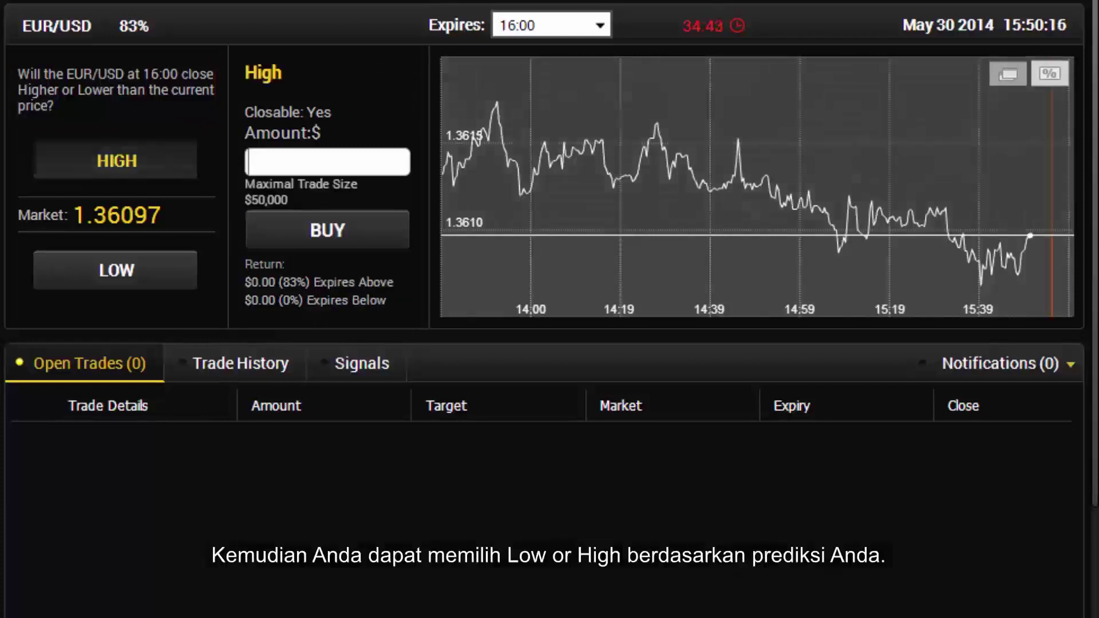
pyautogui.click(115, 270)
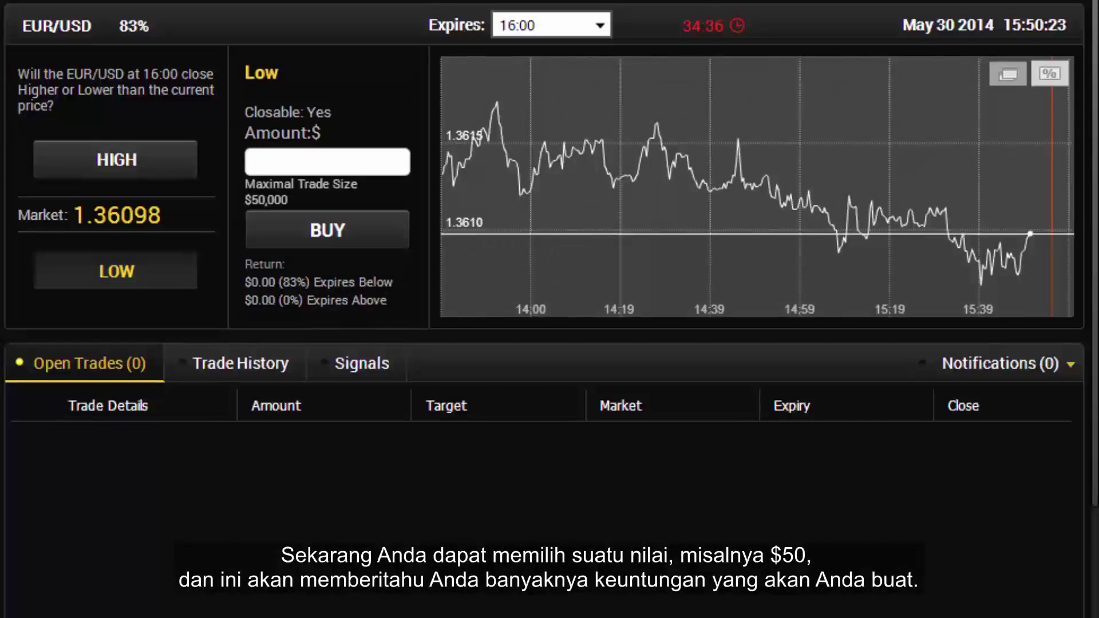
pyautogui.write('50')
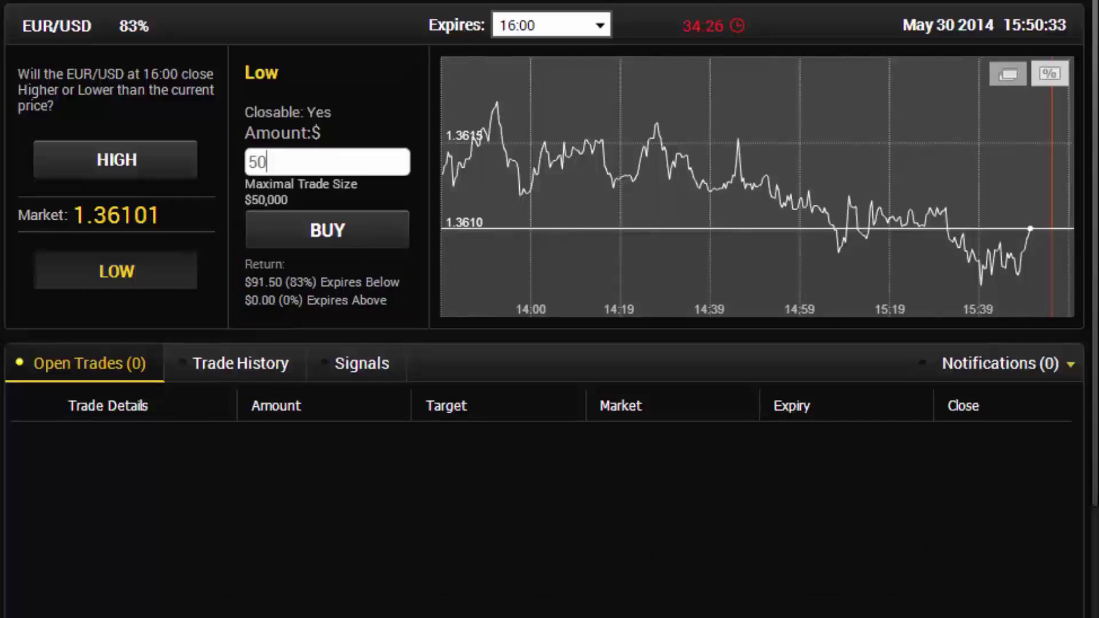
pyautogui.press('Return')
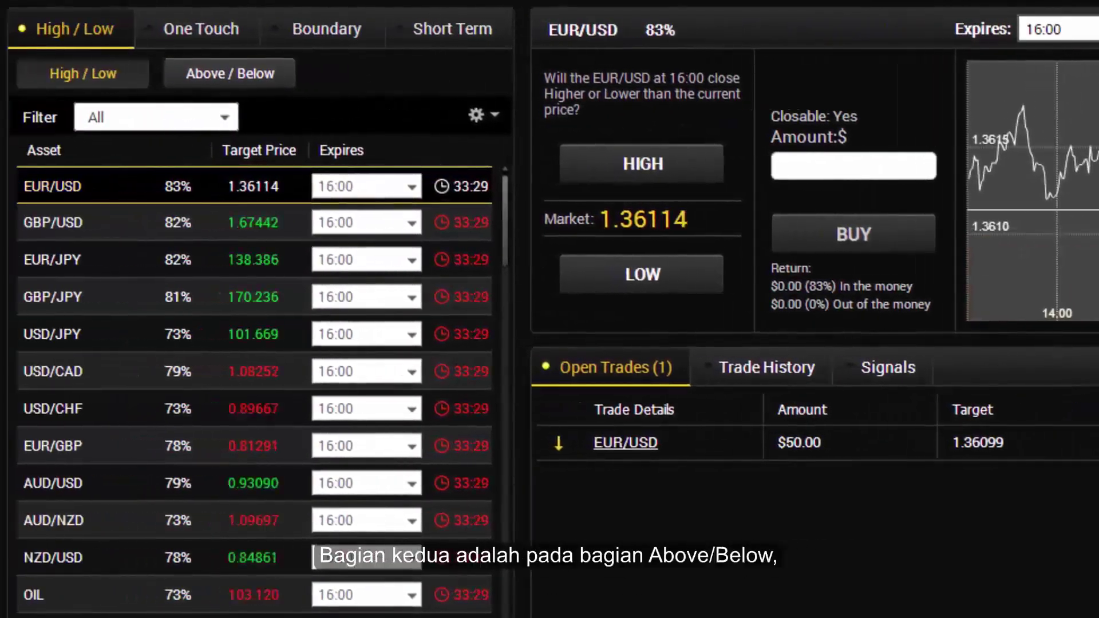
# - Buy a $50 Above trade on the first EUR/USD Above / Below option, with the 16:00 expiry and 220% payout
pyautogui.click(229, 73)
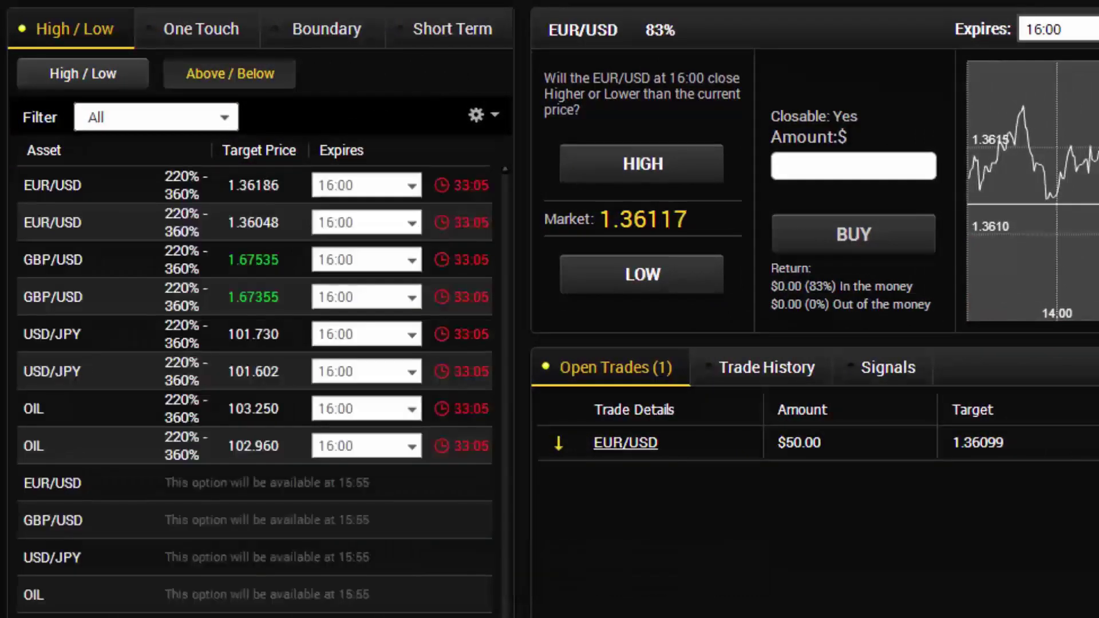
pyautogui.click(53, 185)
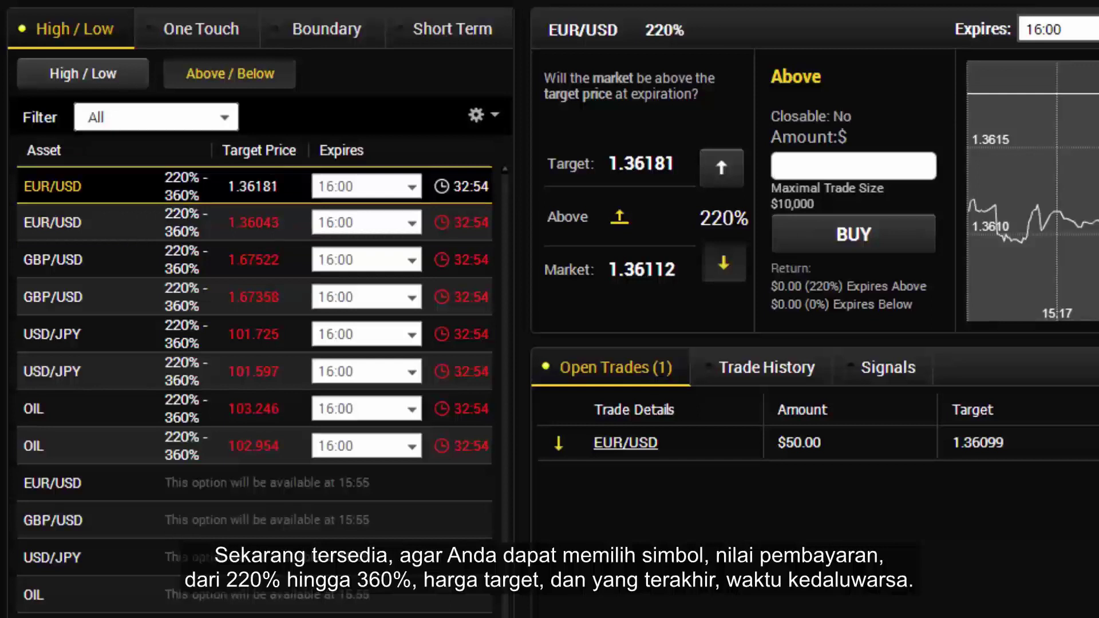
pyautogui.click(366, 186)
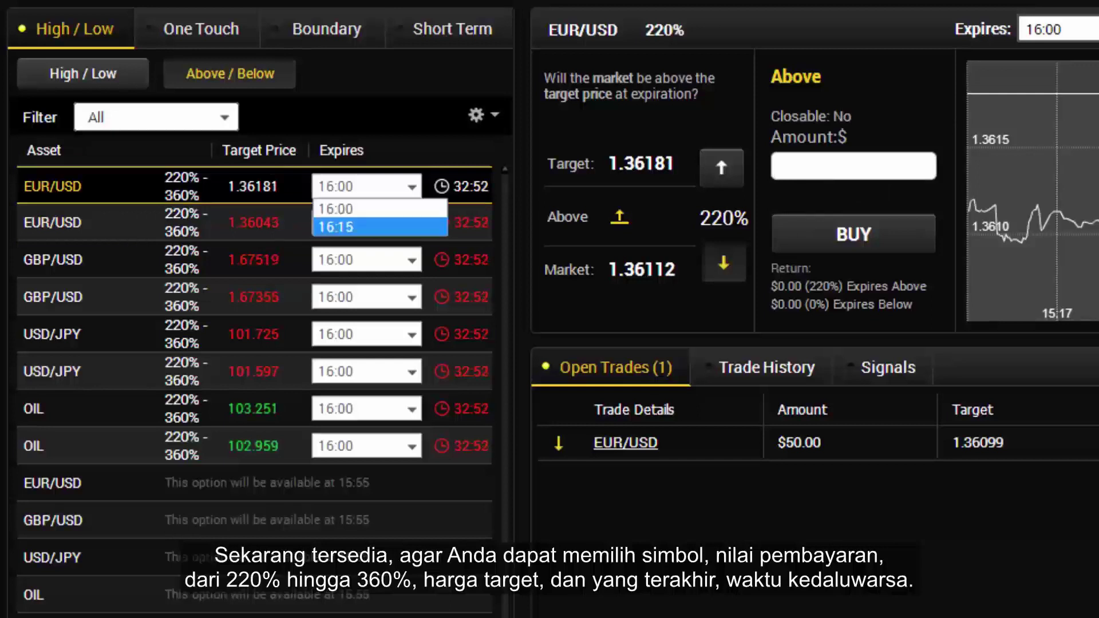
pyautogui.click(380, 208)
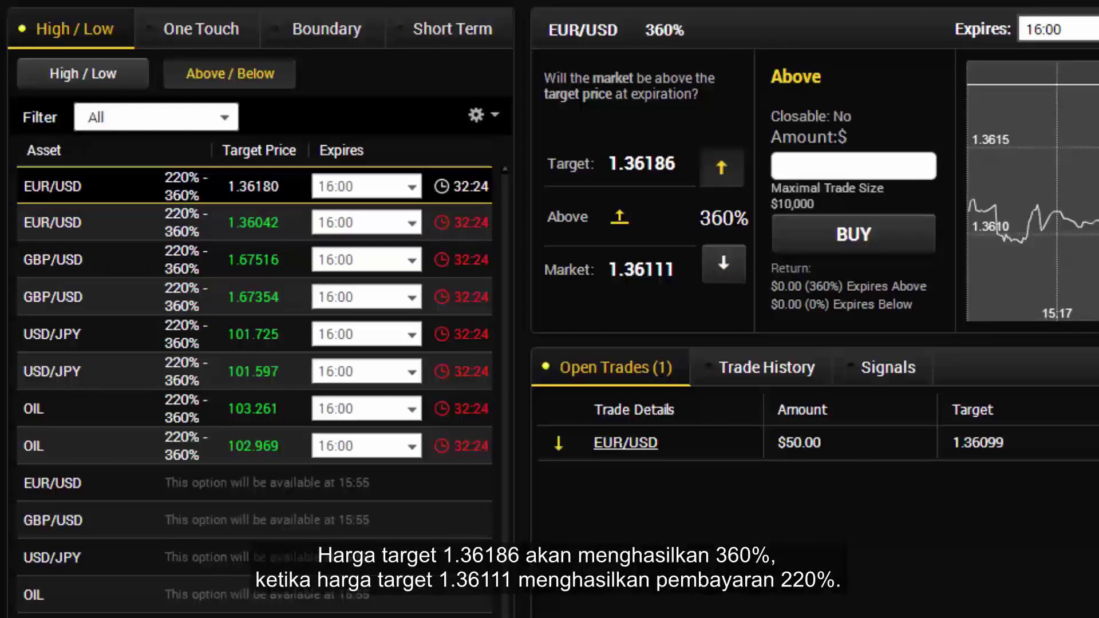
pyautogui.click(723, 263)
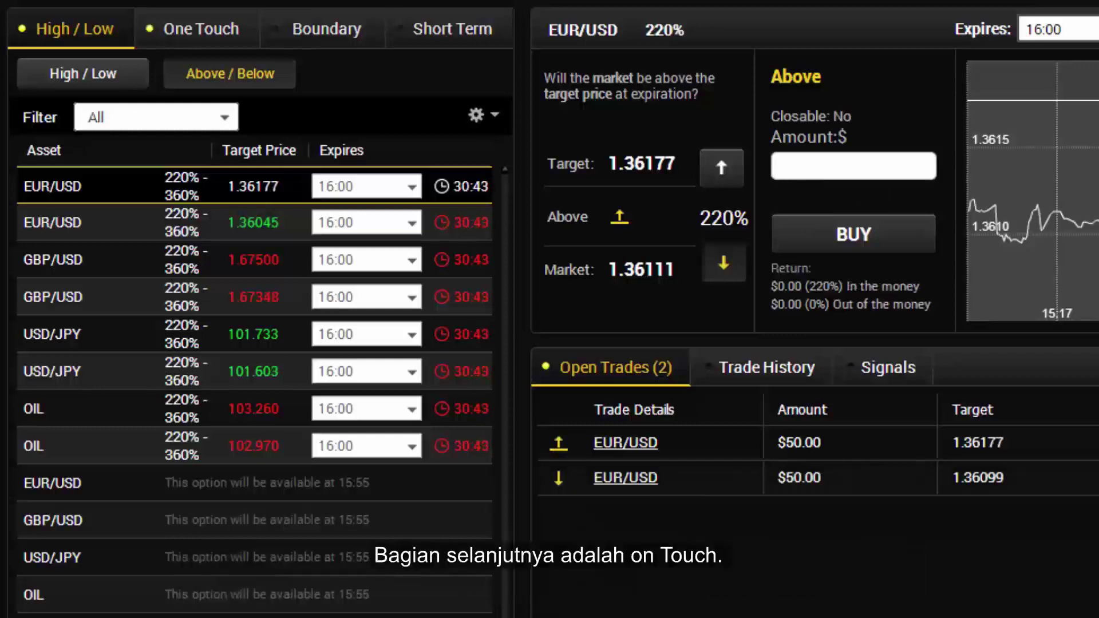
# - Buy a $100 Touch trade on the first EUR/USD Touch / No Touch option expiring at 16:15
pyautogui.click(201, 28)
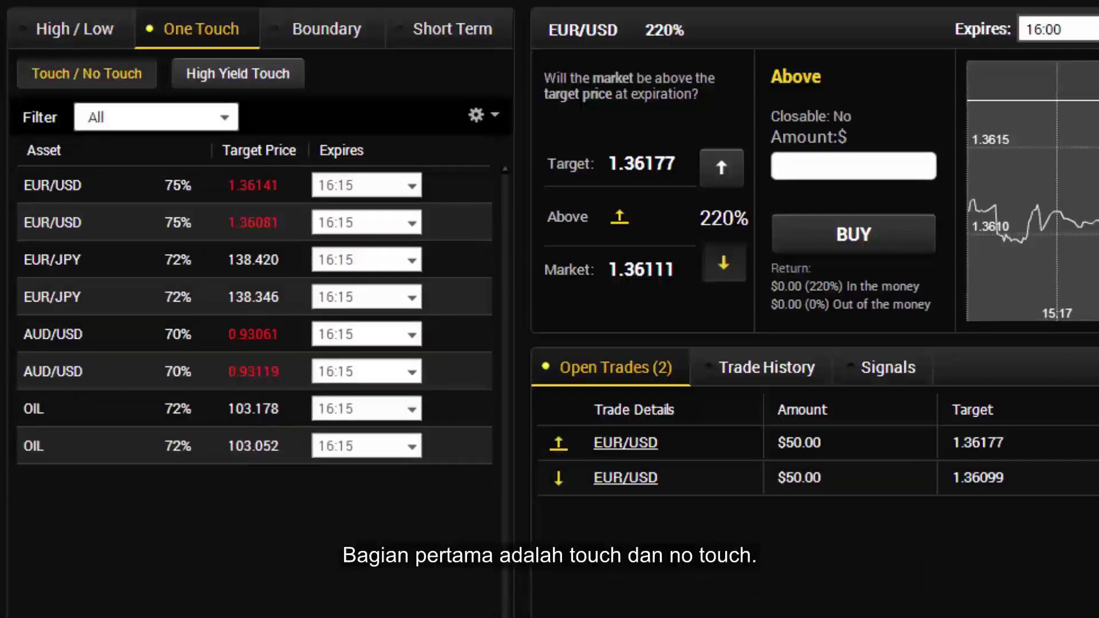
pyautogui.click(52, 185)
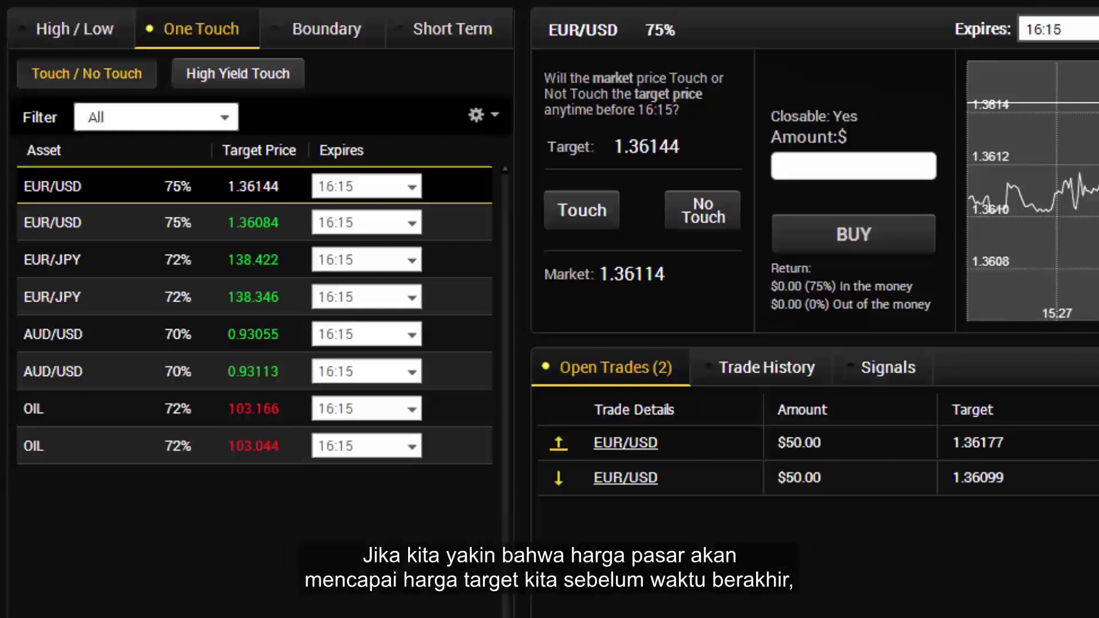
pyautogui.click(581, 210)
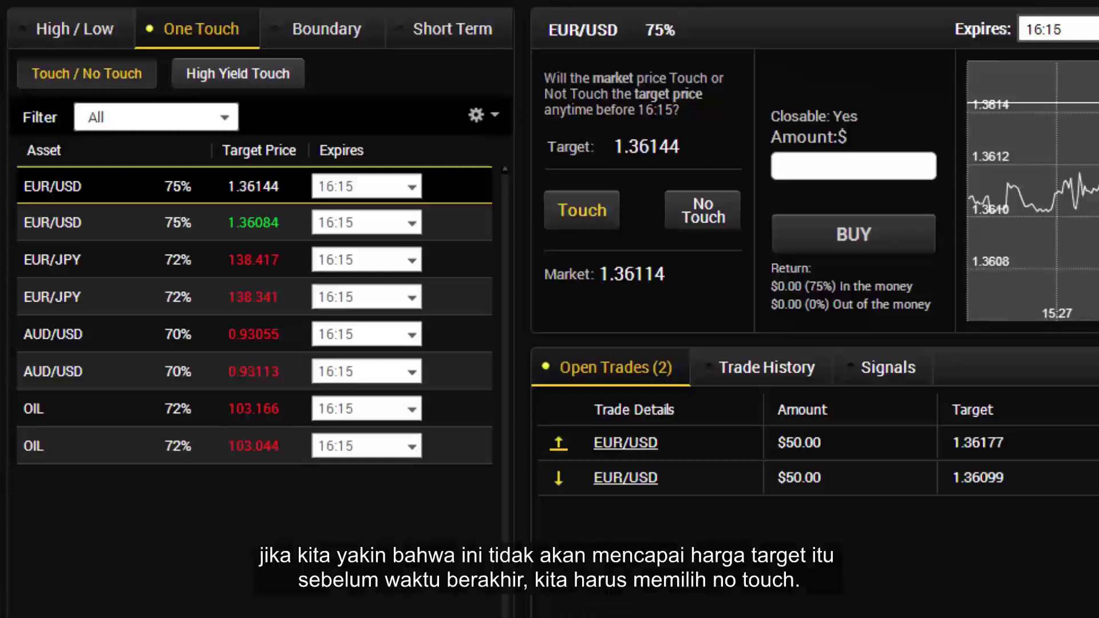
pyautogui.click(410, 186)
pyautogui.click(411, 186)
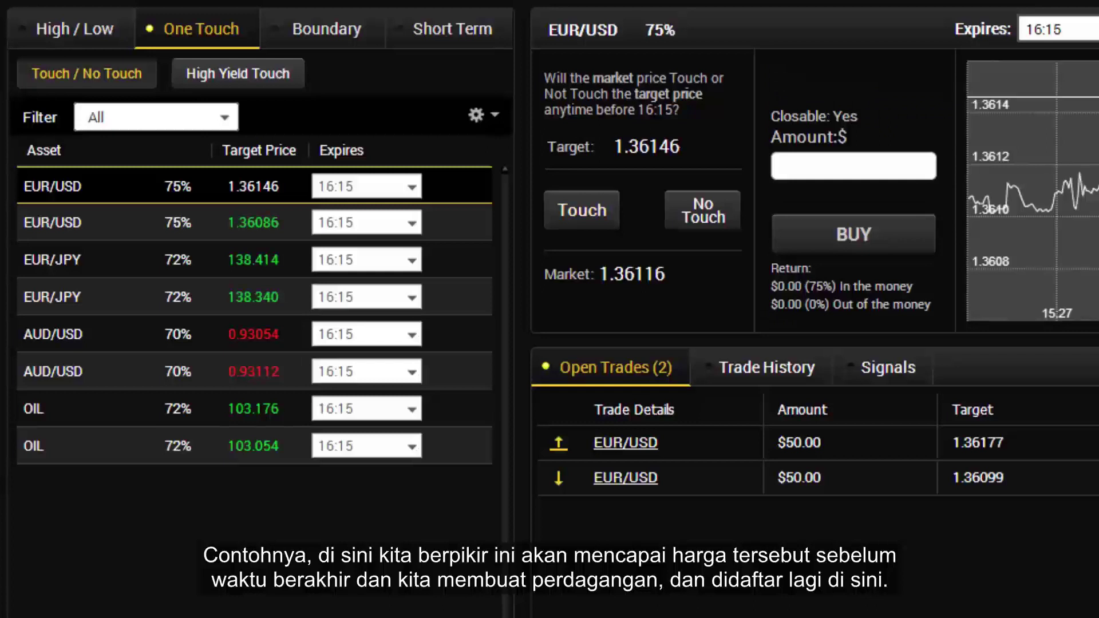
pyautogui.click(581, 210)
pyautogui.write('100')
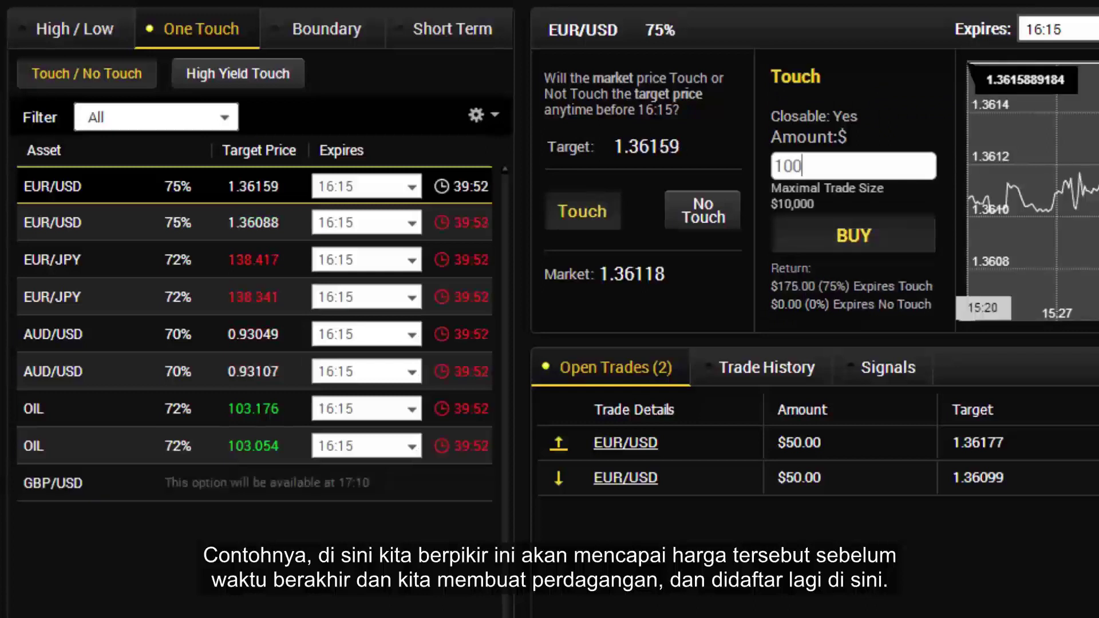
pyautogui.click(853, 235)
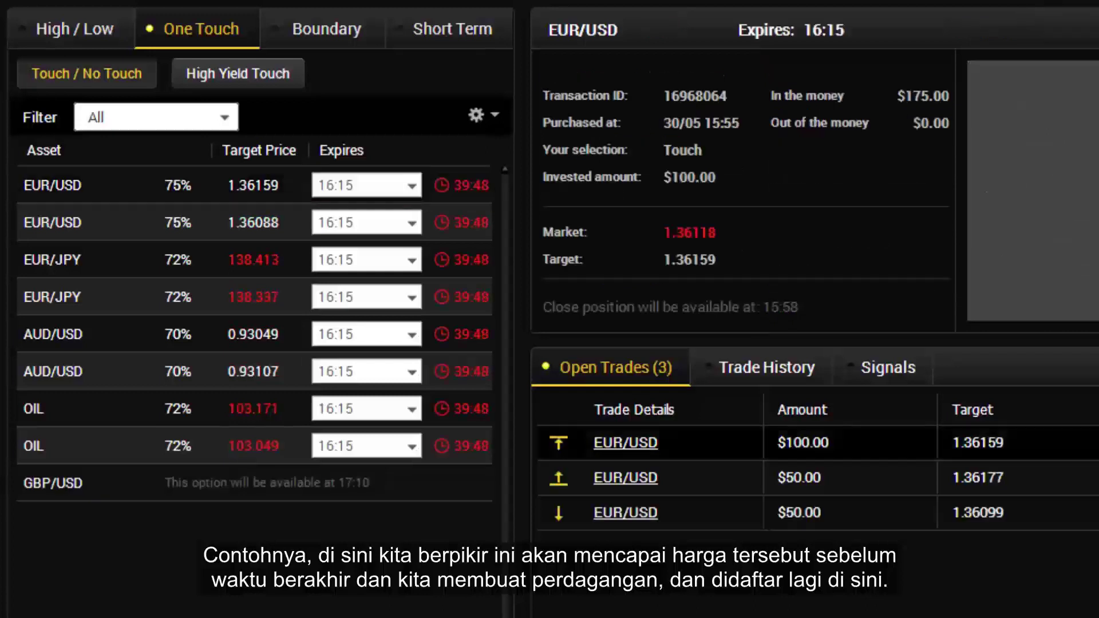
# - Buy a $100 High Yield Touch trade on the first GBP/USD option, expiring at 16:15 with the 200% payout
pyautogui.click(52, 261)
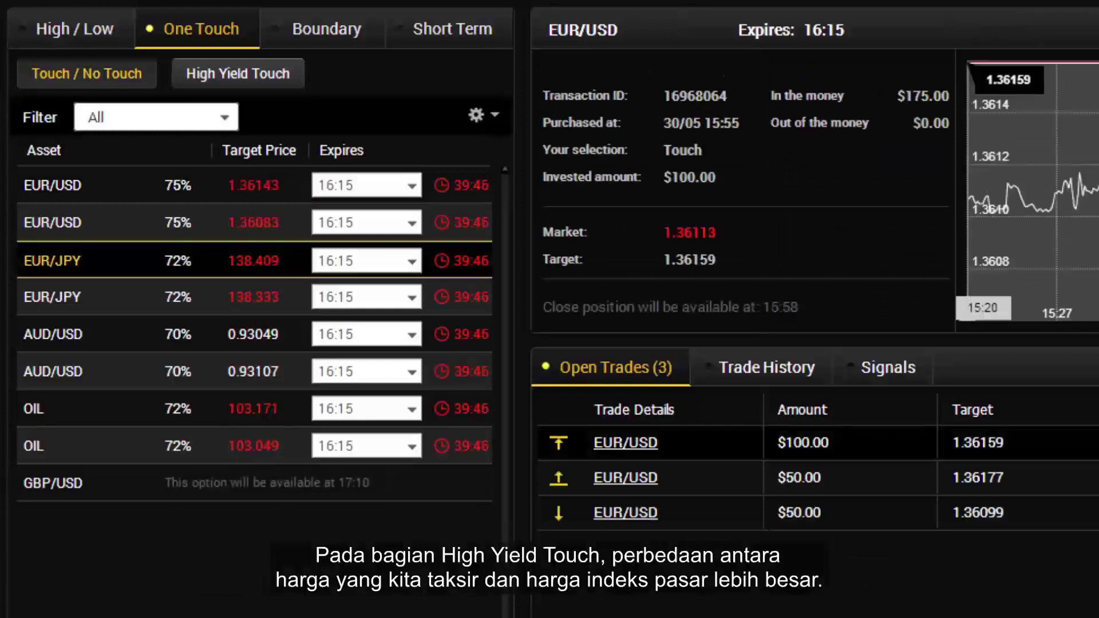
pyautogui.click(253, 185)
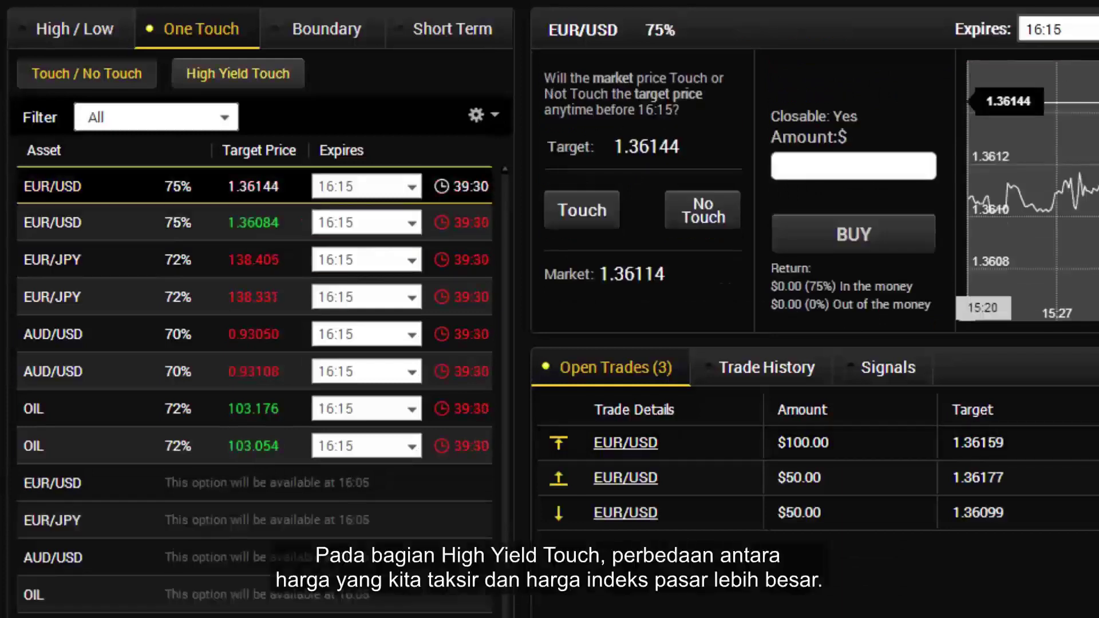
pyautogui.click(237, 73)
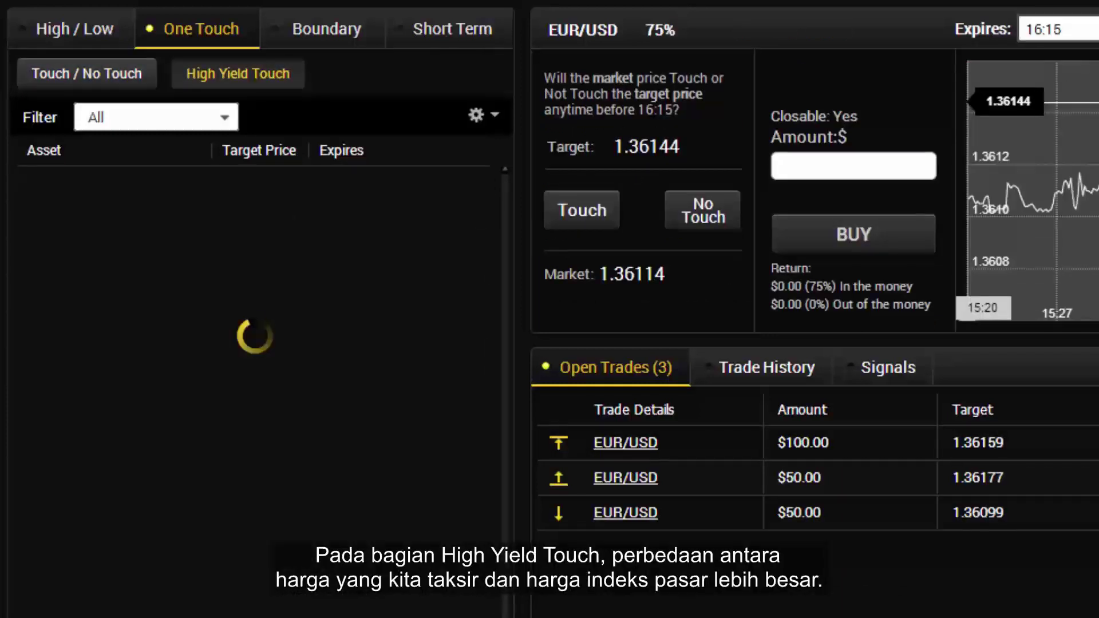
pyautogui.click(52, 185)
pyautogui.click(52, 260)
pyautogui.click(52, 185)
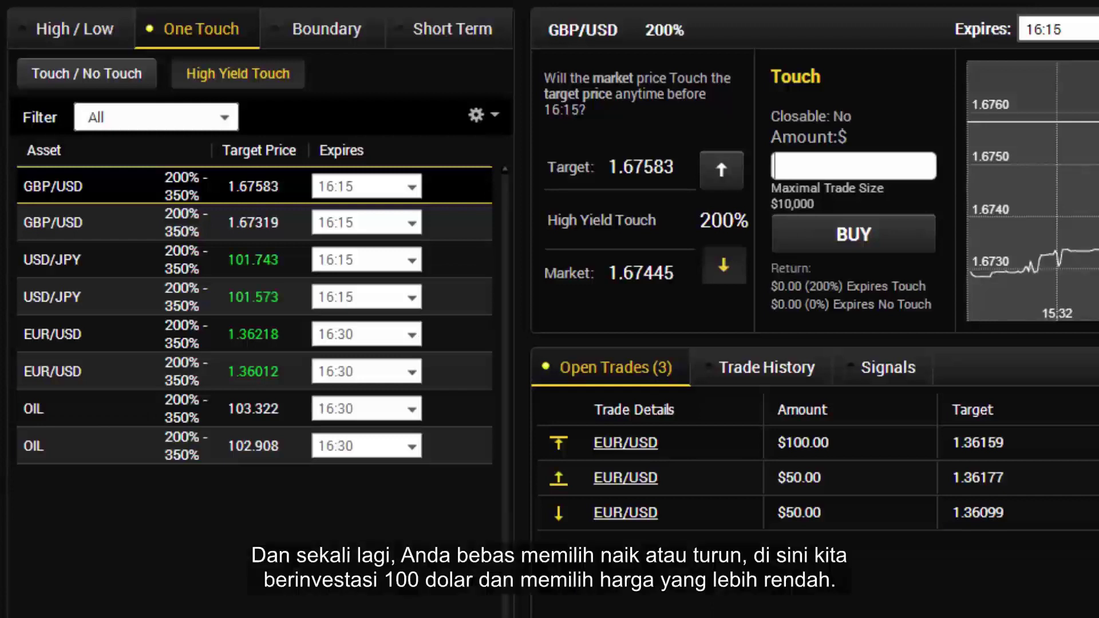
pyautogui.click(52, 223)
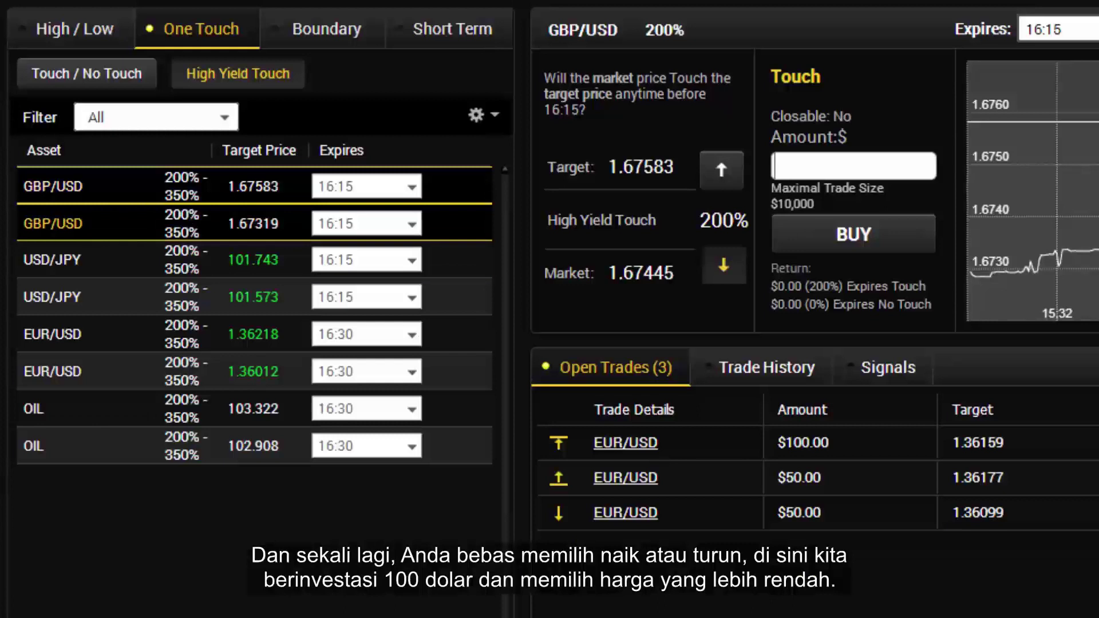
pyautogui.click(53, 186)
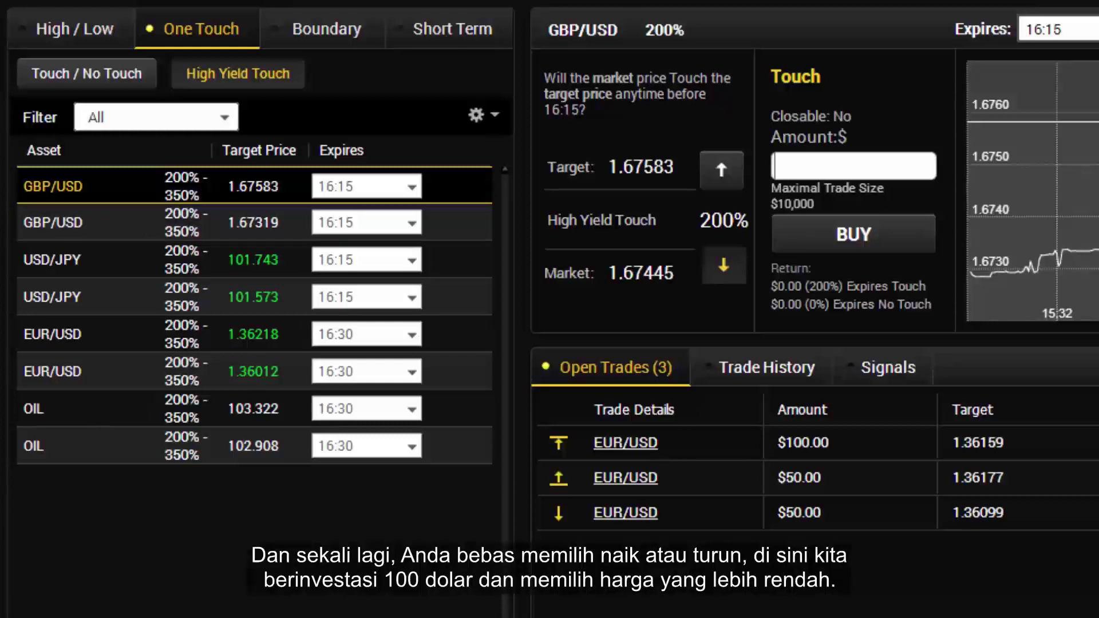
pyautogui.write('100')
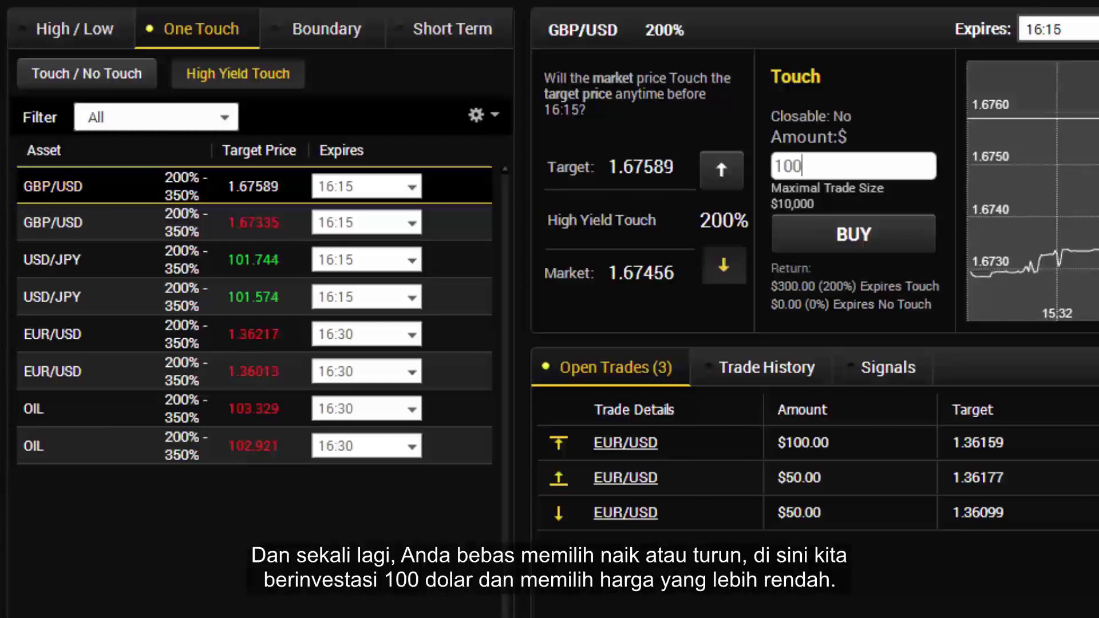
pyautogui.press('Return')
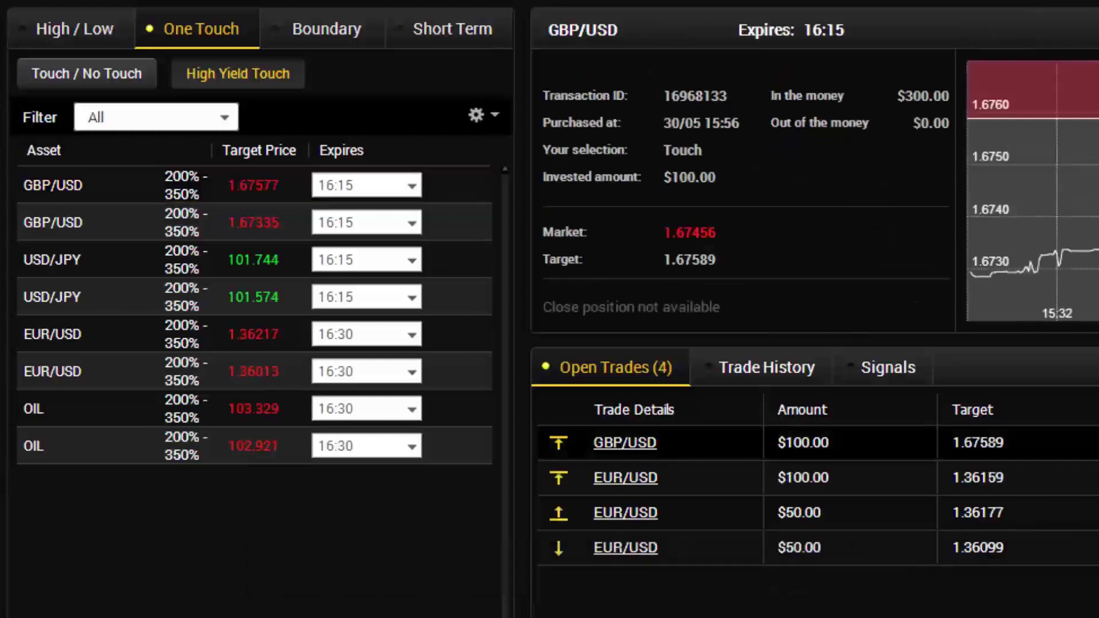
# - Buy a $100 High Yield Touch trade on the OIL option with the lower target price, expiring at 16:30
pyautogui.click(33, 446)
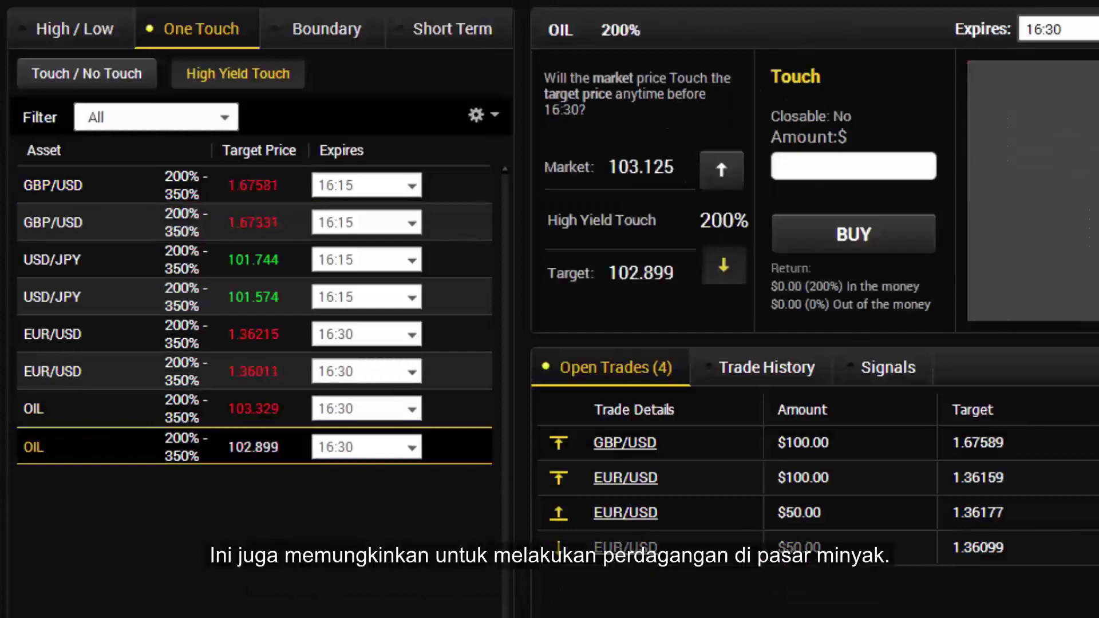
pyautogui.click(365, 446)
pyautogui.click(366, 469)
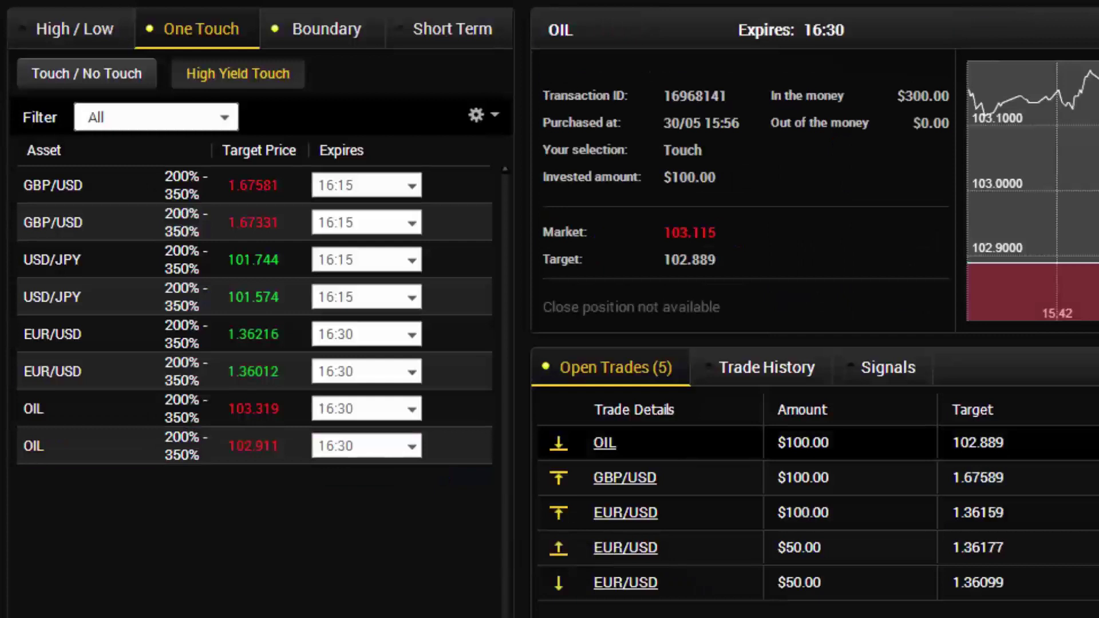
# - Open the EUR/USD Boundary option expiring at 16:15 and compare its In and Out selections
pyautogui.click(326, 29)
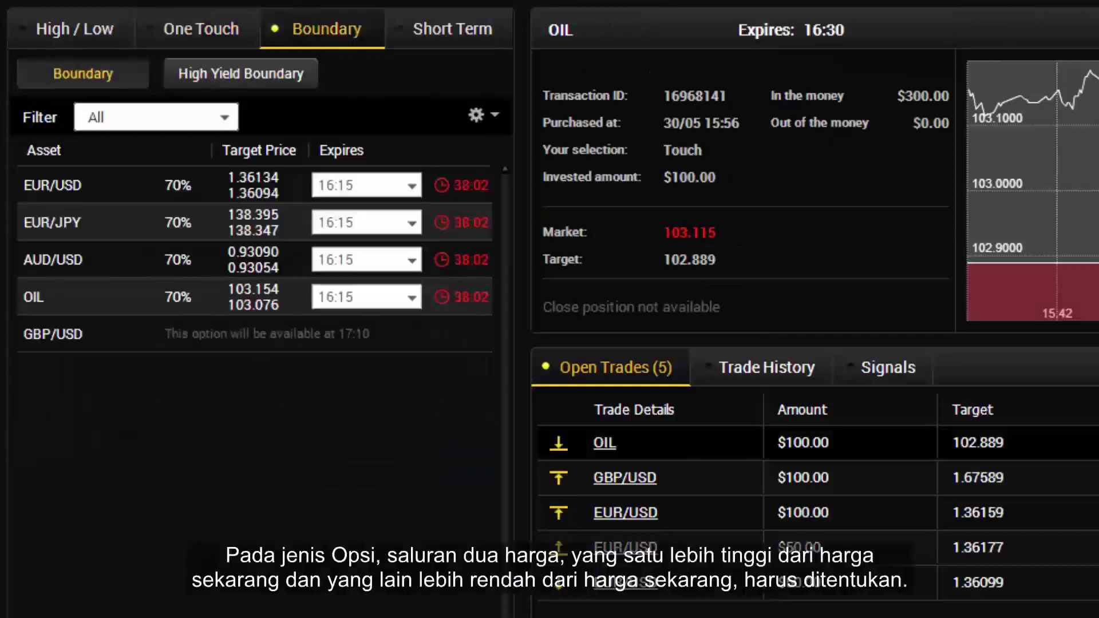
pyautogui.click(52, 186)
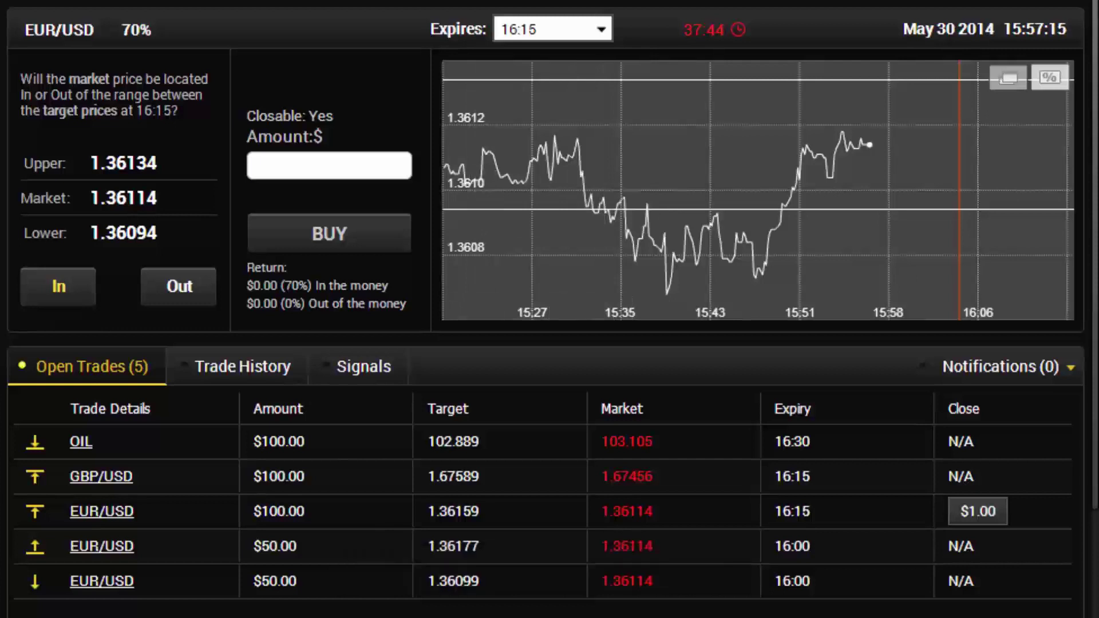
pyautogui.click(57, 286)
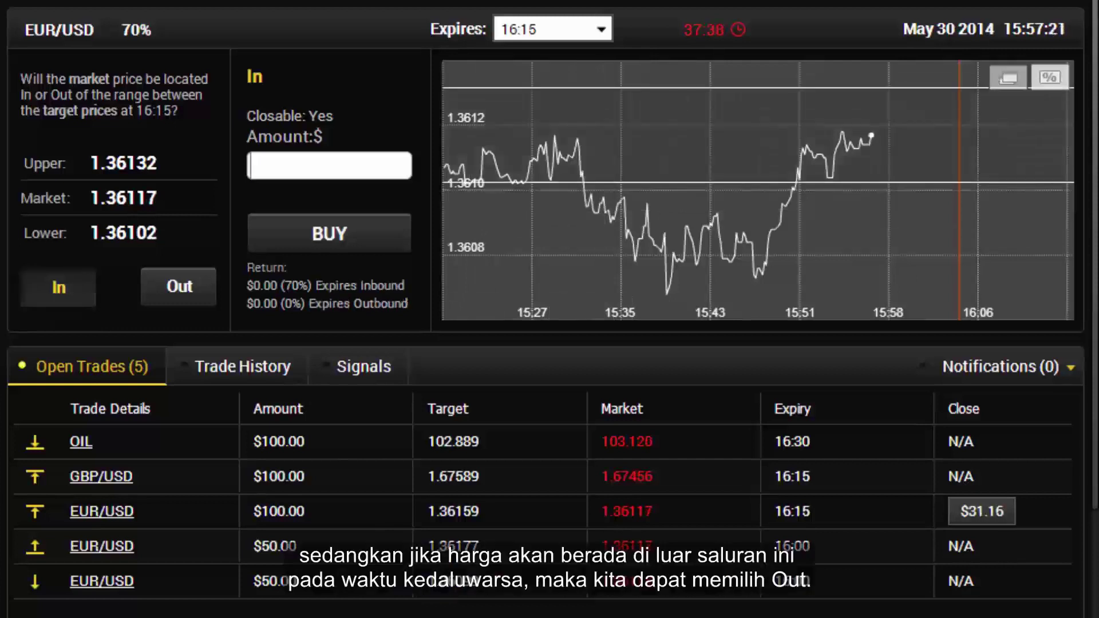
pyautogui.click(179, 286)
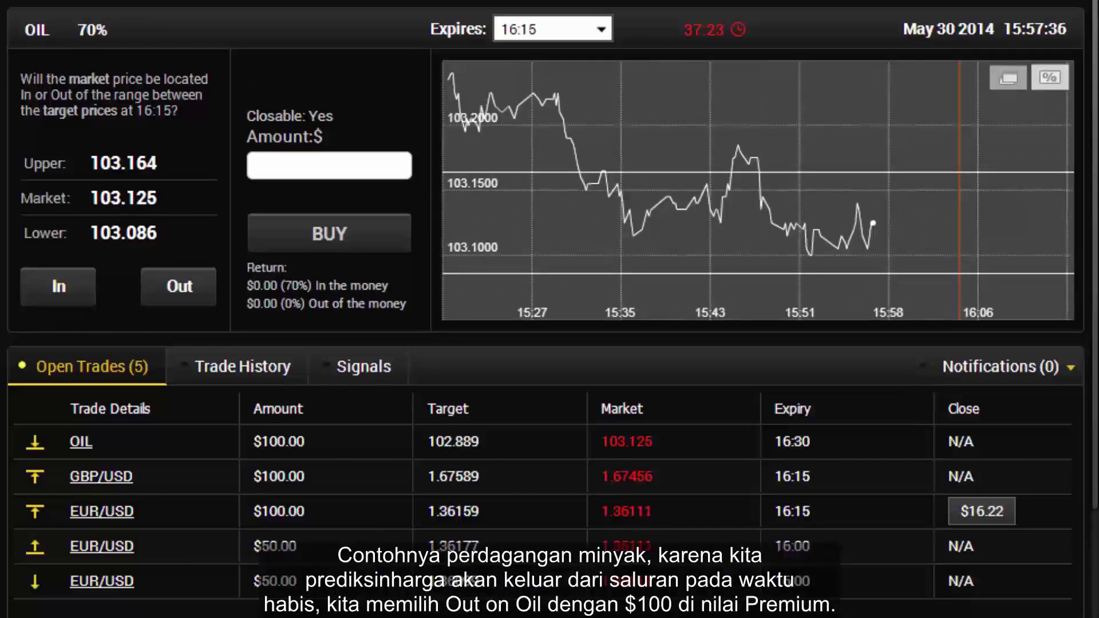
# - Buy a $100 Out trade on the OIL Boundary option expiring at 16:15 with the 70% payout
pyautogui.click(178, 287)
pyautogui.write('100')
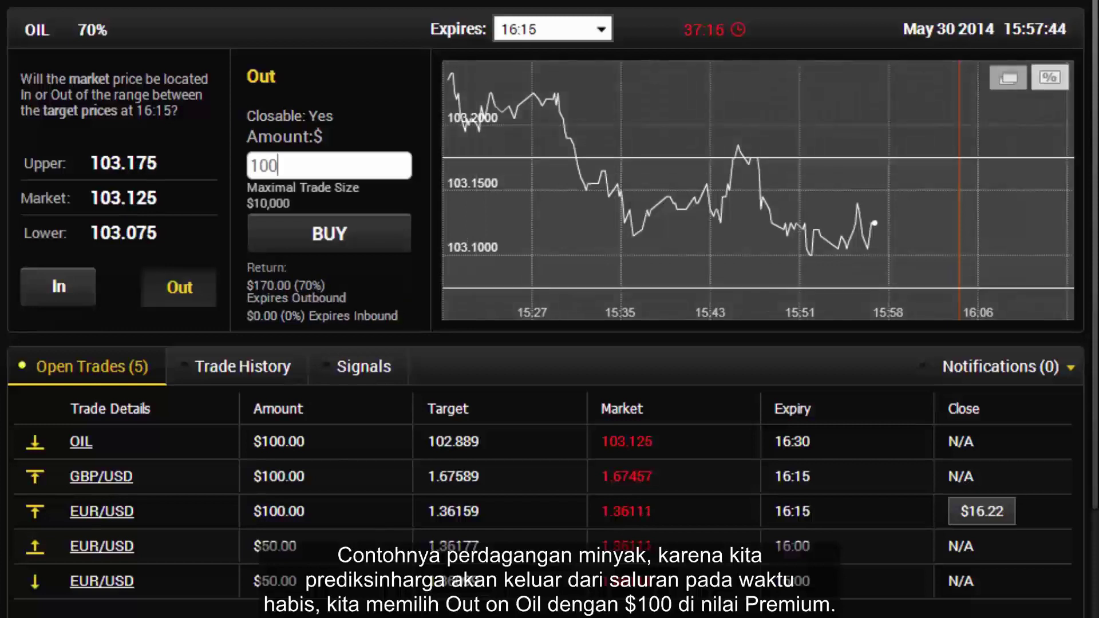
pyautogui.click(329, 233)
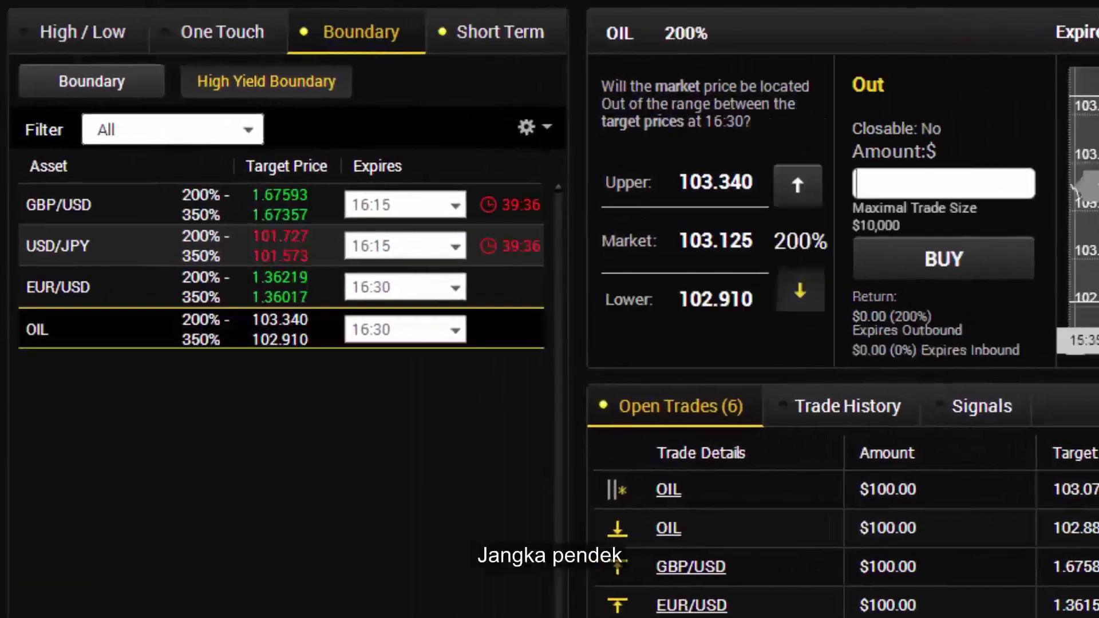
# - Buy a $50 High trade on the 5-minute Short Term OIL option with the 72% payout
pyautogui.click(162, 30)
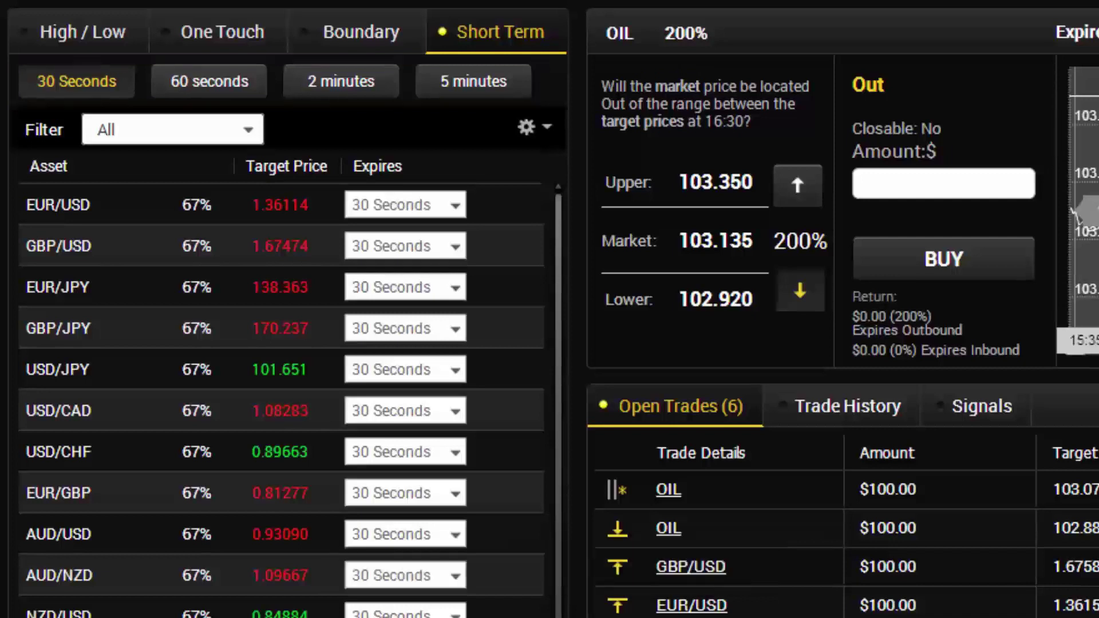
pyautogui.click(472, 81)
pyautogui.click(943, 184)
pyautogui.write('5')
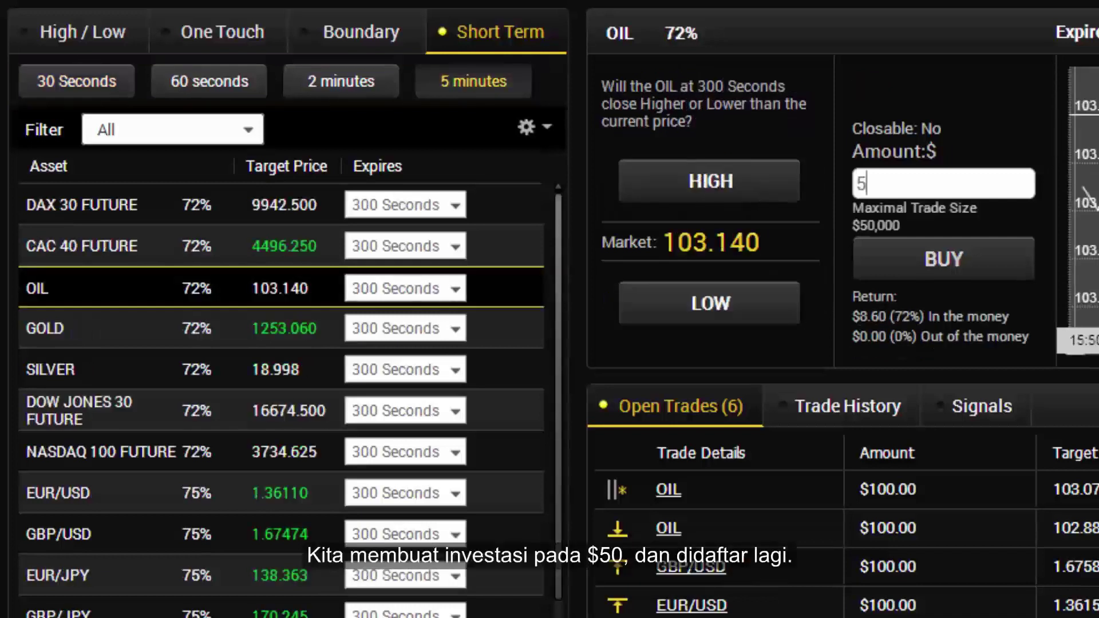
pyautogui.write('0')
pyautogui.click(942, 258)
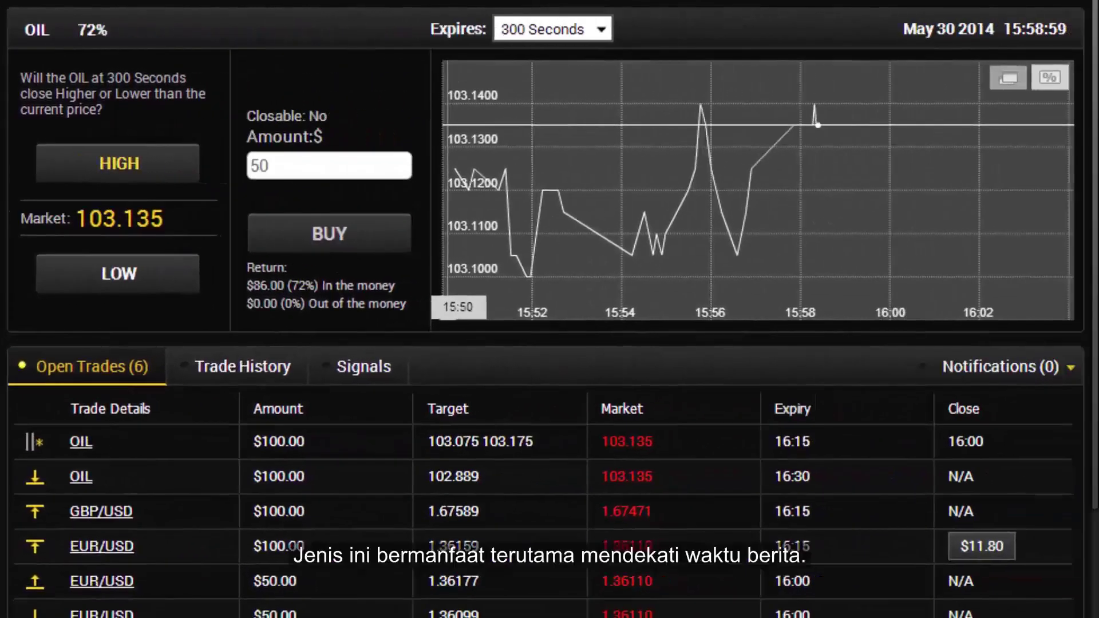
pyautogui.click(132, 164)
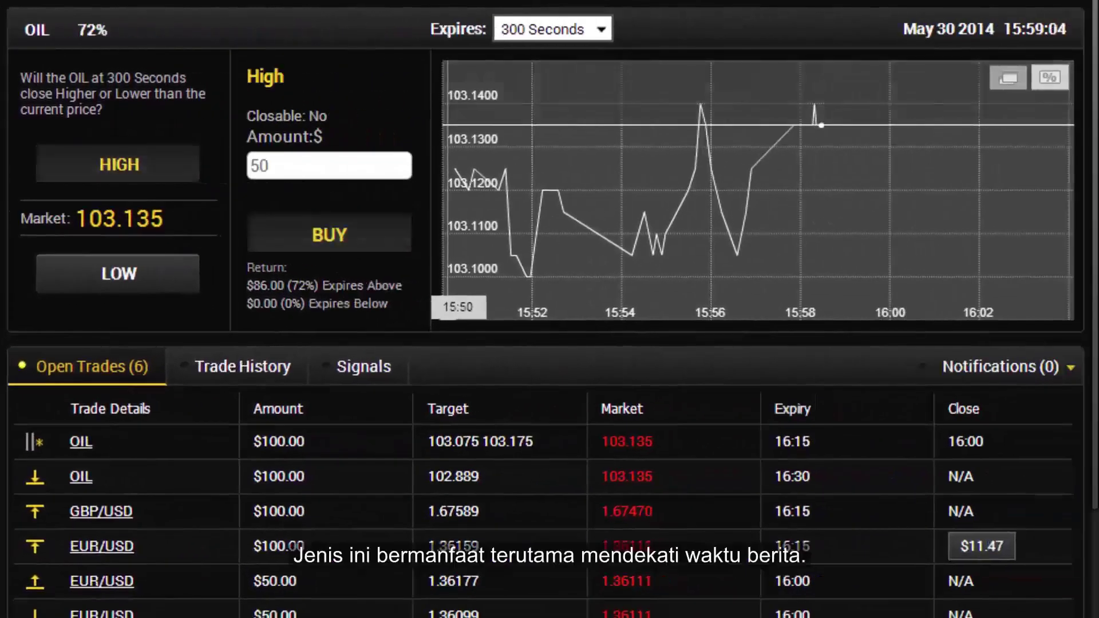
pyautogui.click(343, 234)
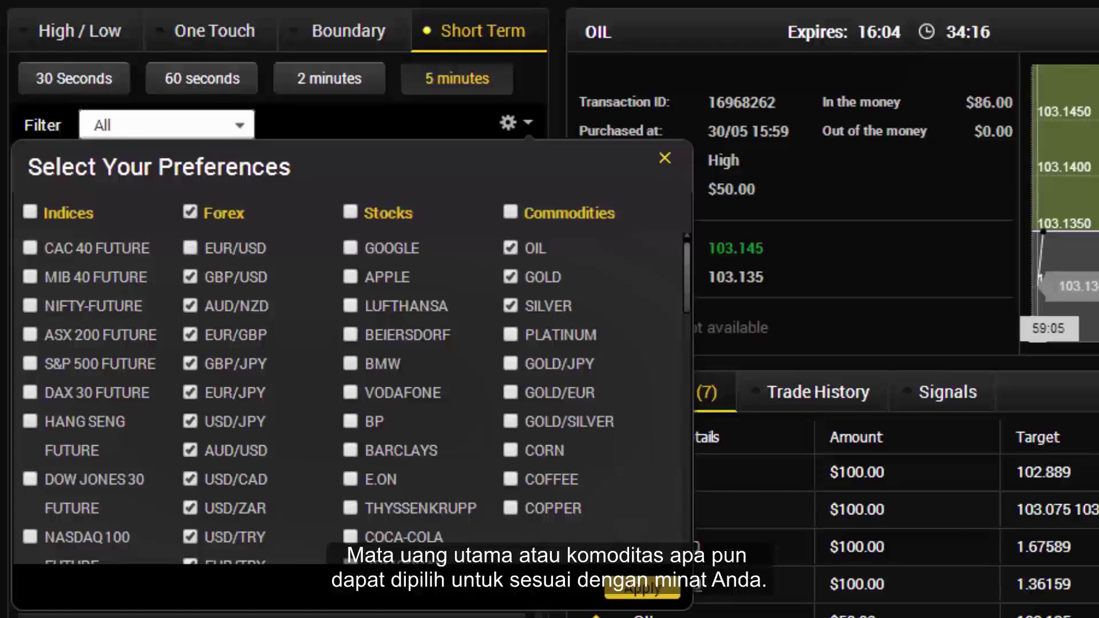
# - Limit the Forex assets in the asset preferences to EUR/USD, GBP/USD and AUD/USD
pyautogui.click(190, 212)
pyautogui.click(190, 248)
pyautogui.click(190, 277)
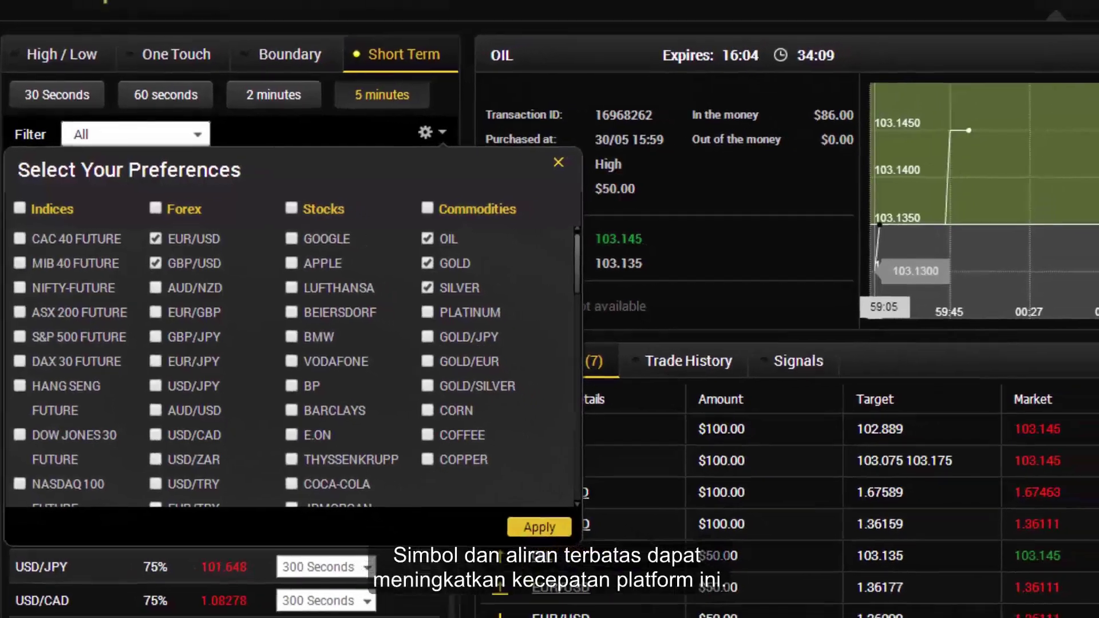
pyautogui.click(190, 451)
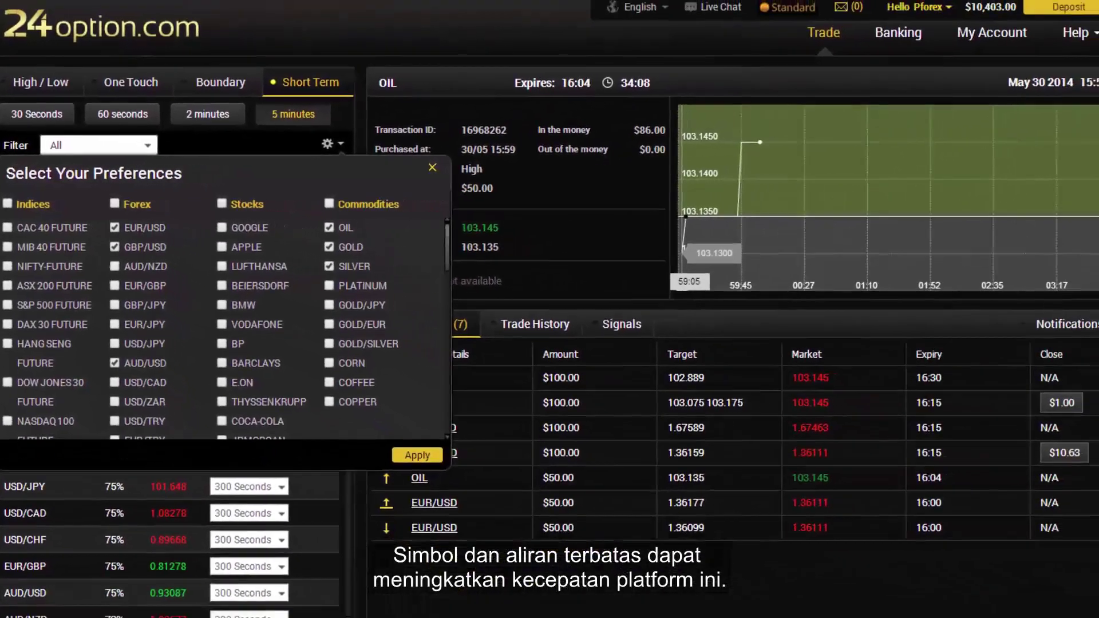